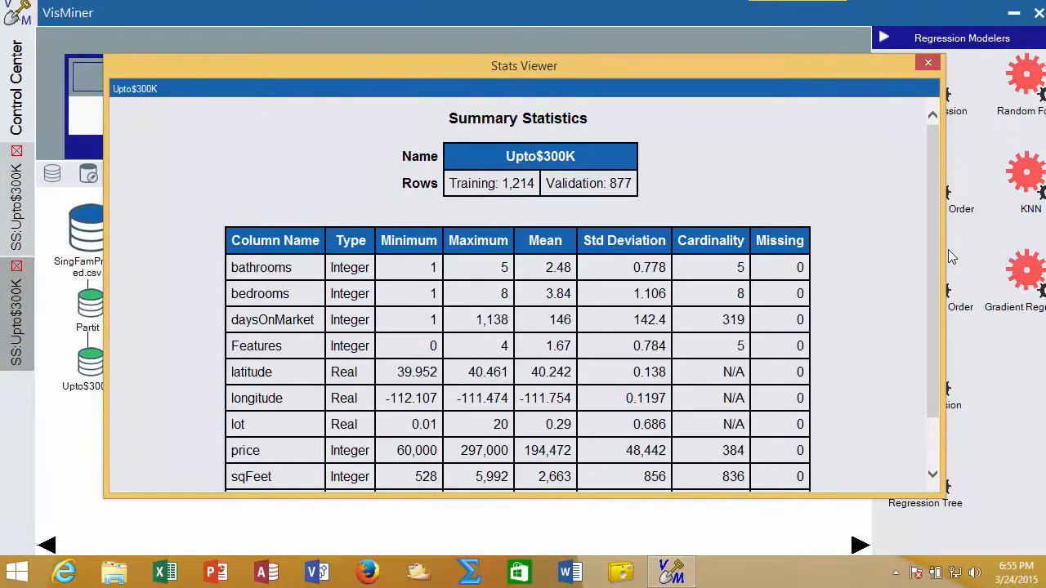
Step: Finish reviewing the Upto$300K summary statistics, close them, and build a Linear Regression model from the Upto$300K dataset
left_click_drag(933, 263, 933, 337)
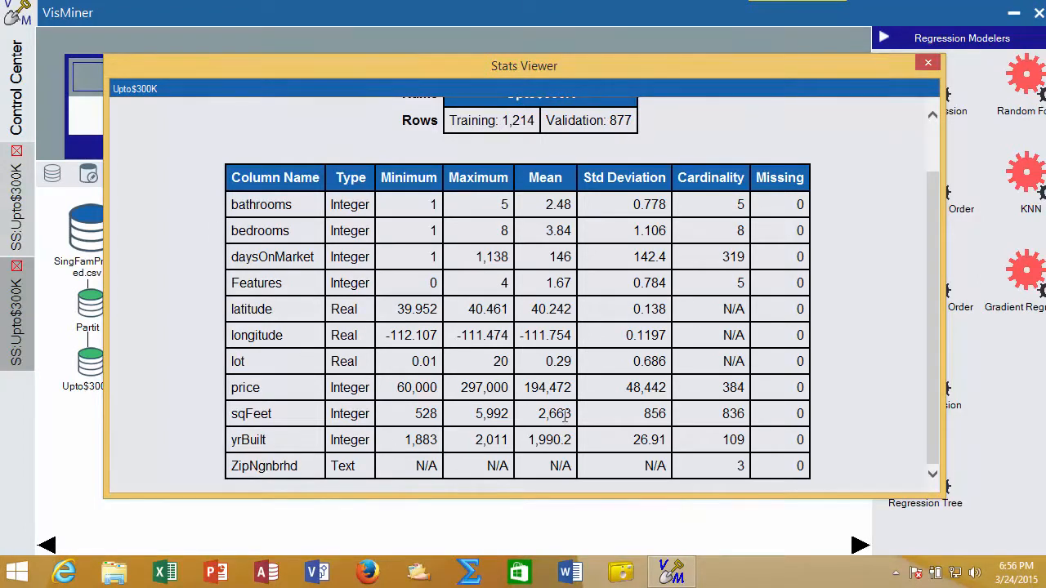
left_click(926, 65)
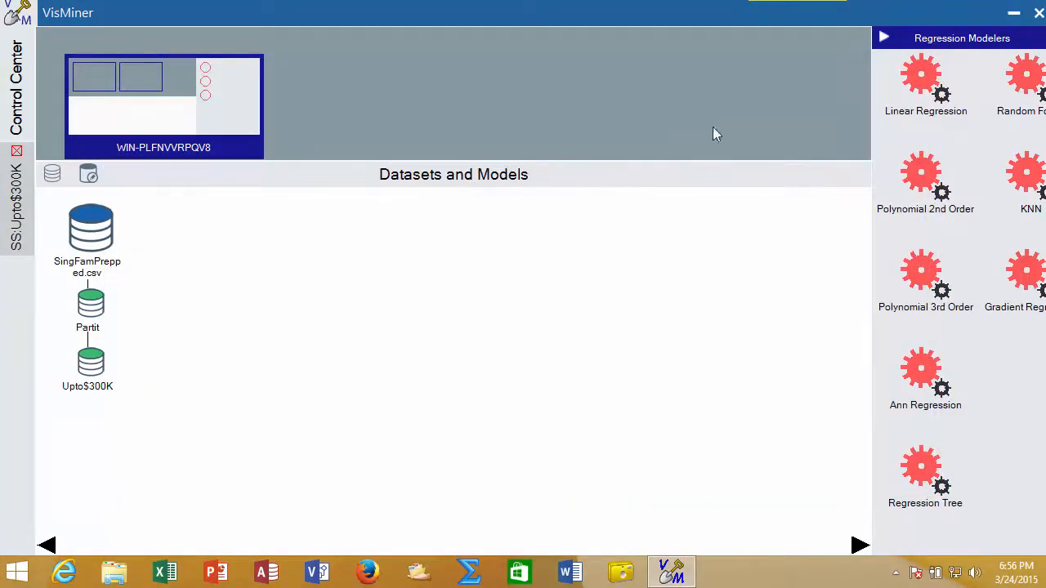
left_click_drag(952, 71, 94, 365)
left_click(171, 506)
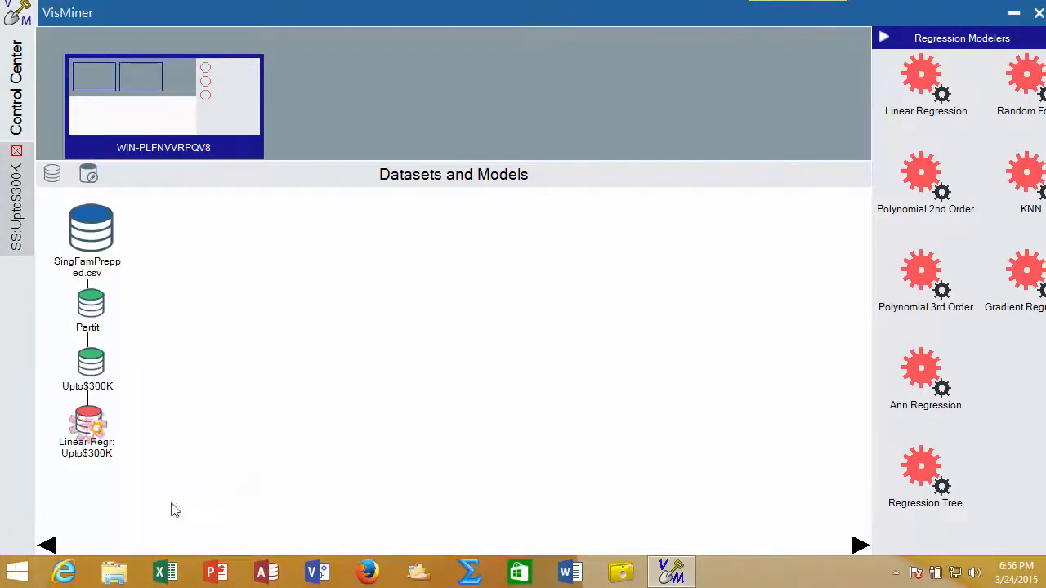
mouse_move(89, 431)
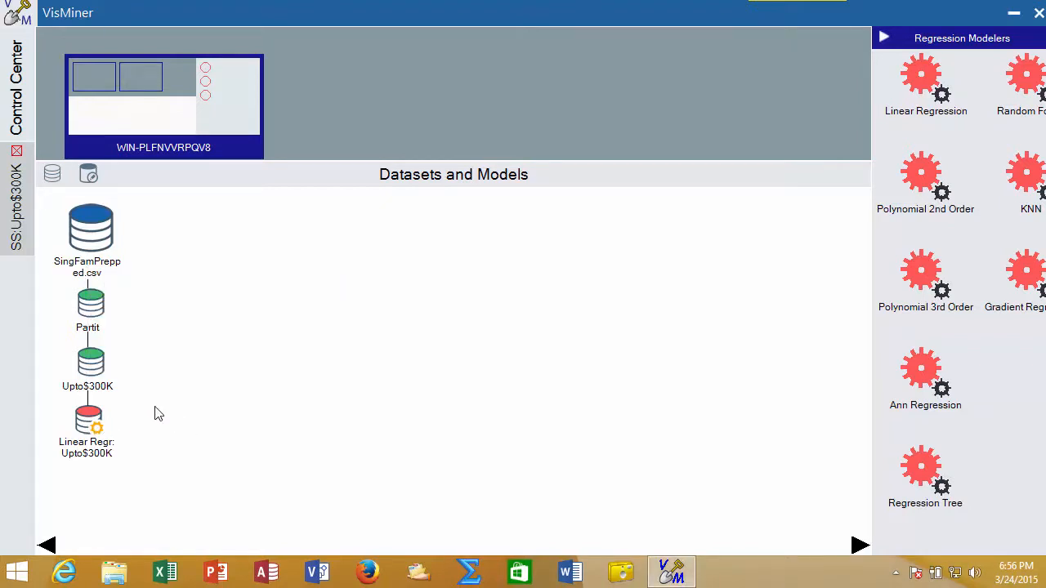
Step: Open a Scatter Plot of the Upto$300K dataset and set its density variable to price
left_click_drag(90, 369, 133, 108)
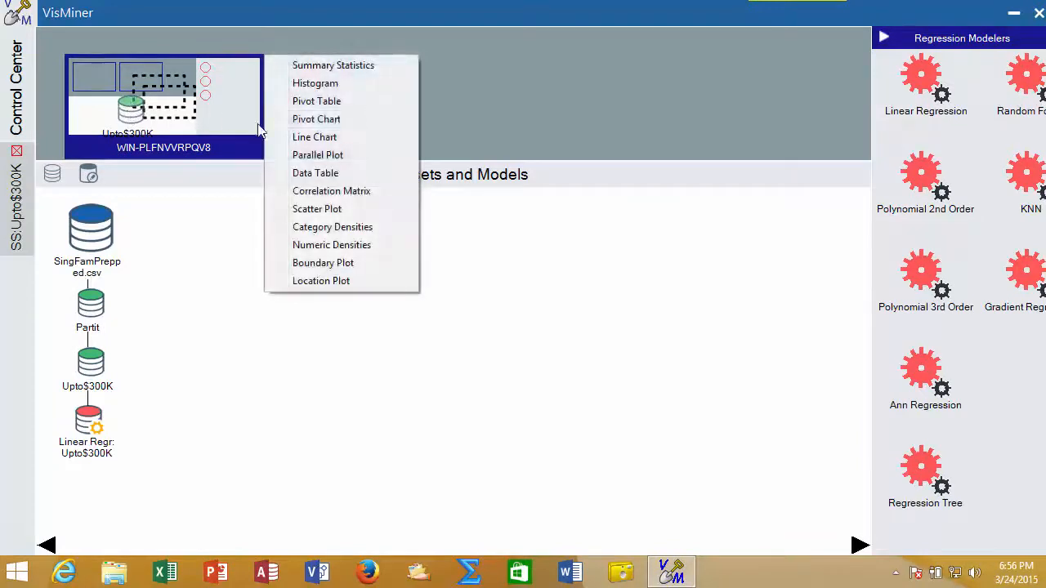
left_click(304, 242)
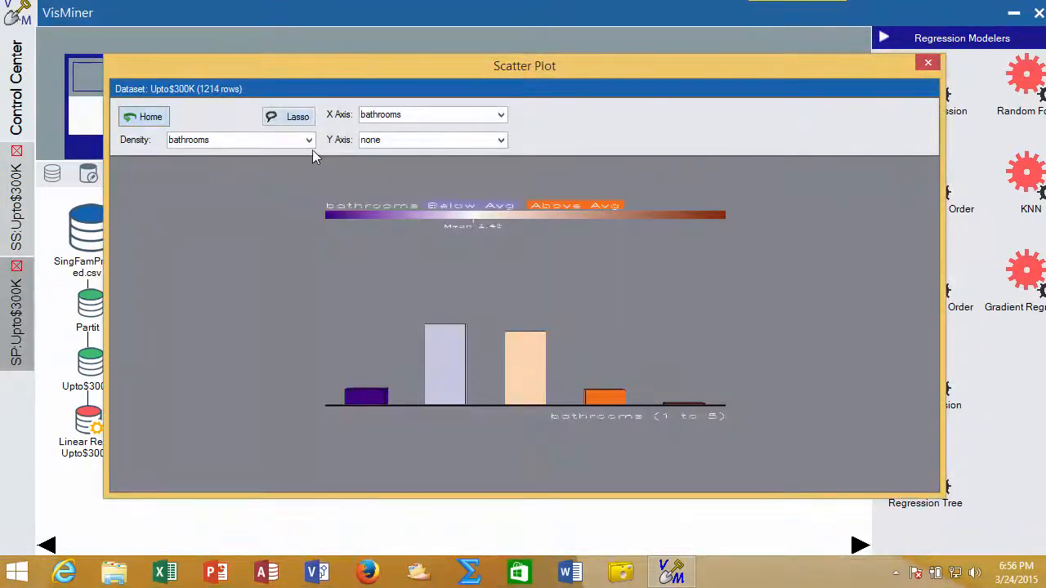
left_click(309, 139)
left_click(217, 230)
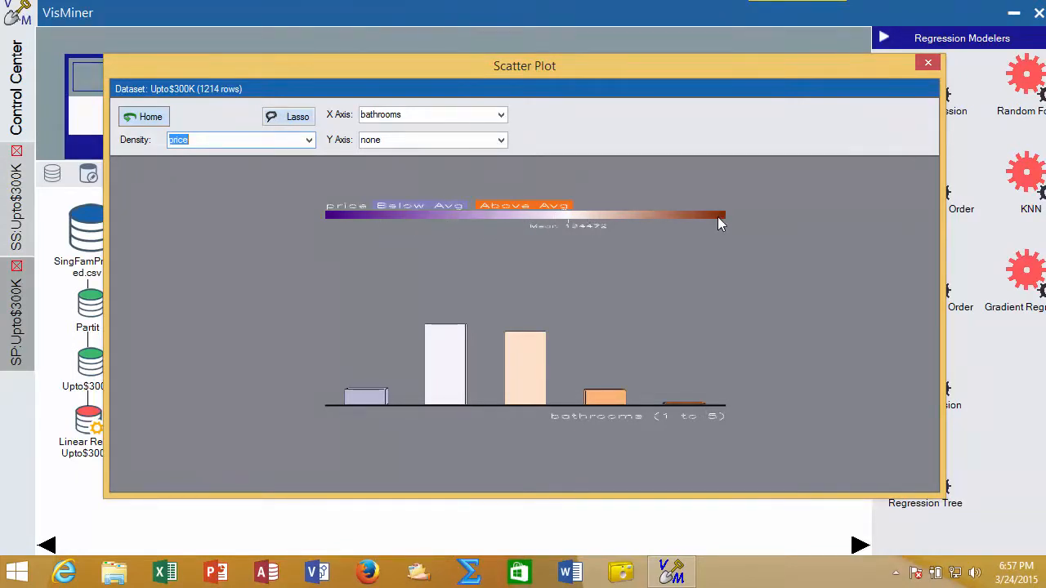
Step: Alternate the plot's X axis between bathrooms and bedrooms to compare how price relates to each
left_click(473, 115)
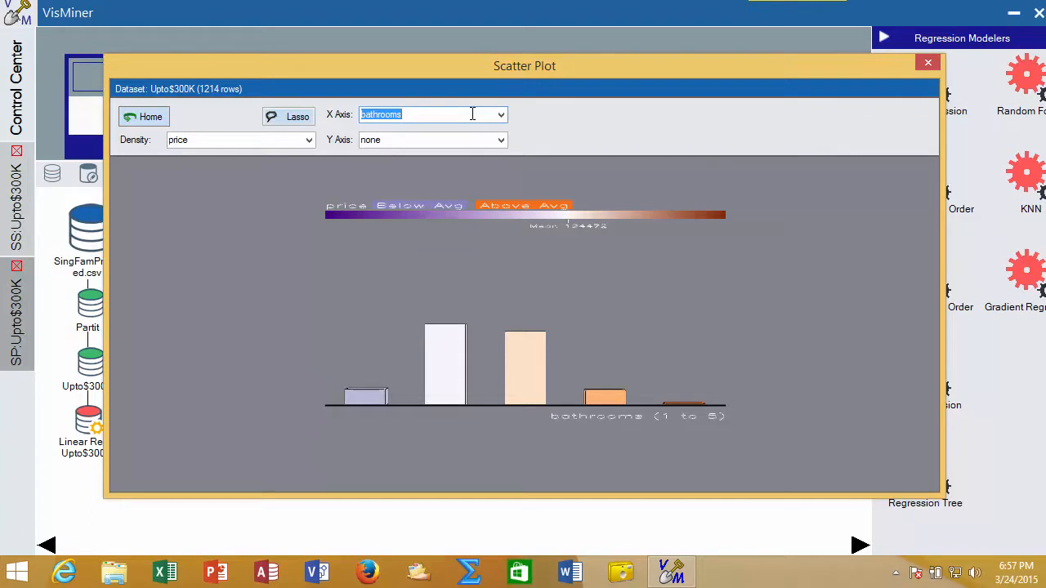
key("Up")
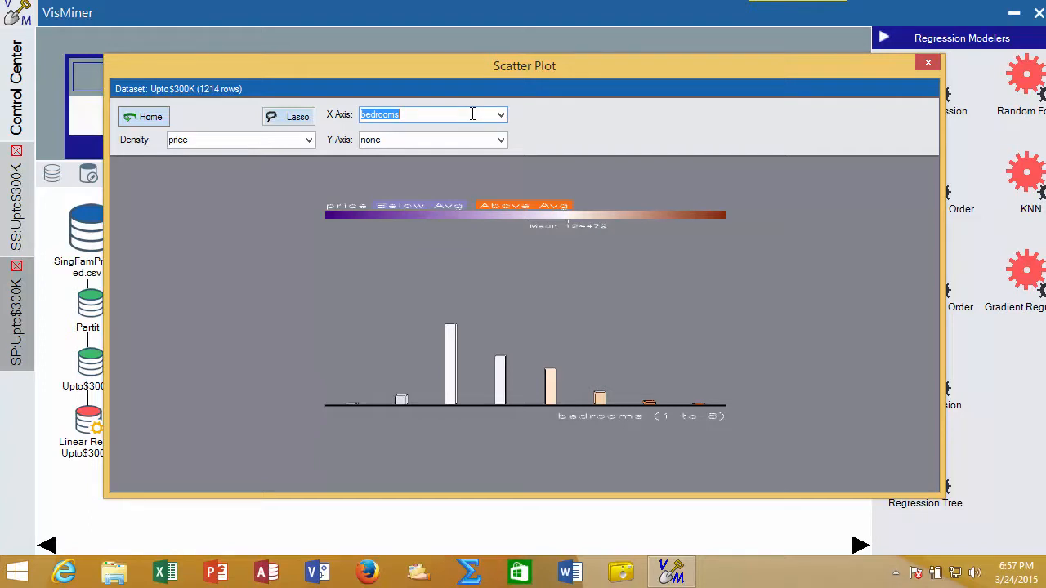
key("Up")
key("Down")
key("Down")
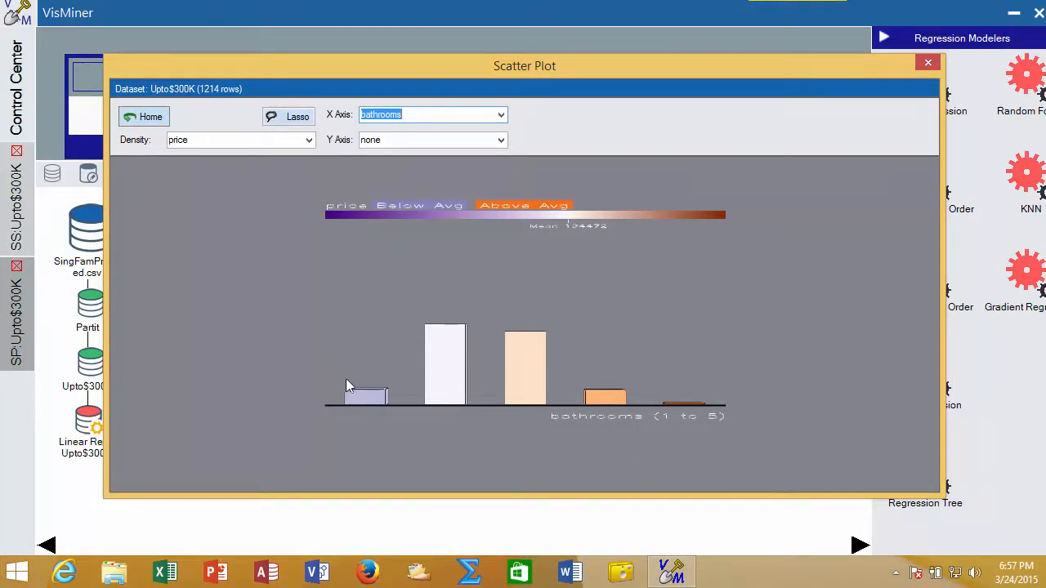
key("Down")
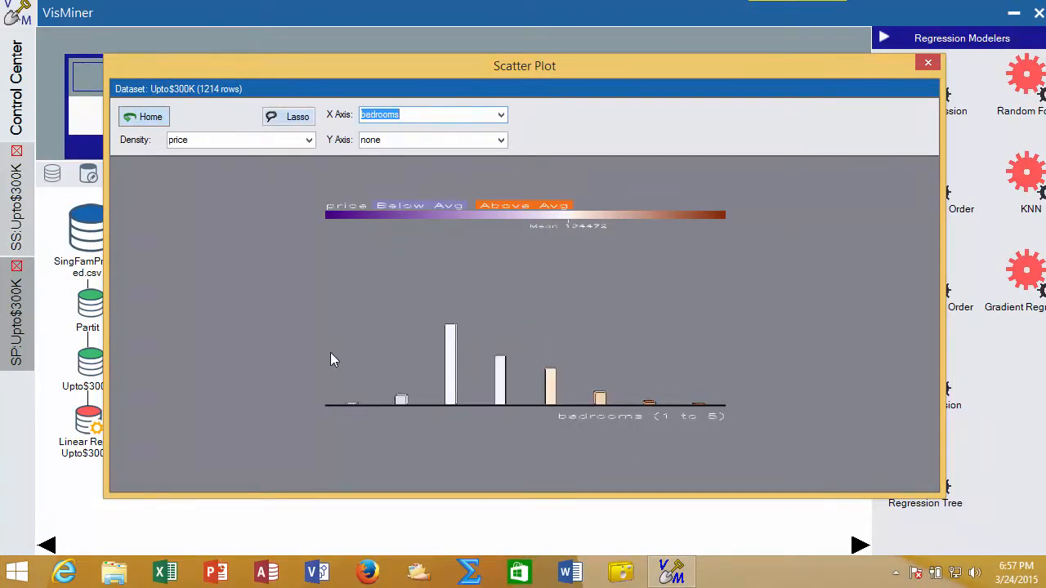
Step: Plot daysOnMarket and Features on the X axis and inspect the price shading of the highest Features bar
key("Down")
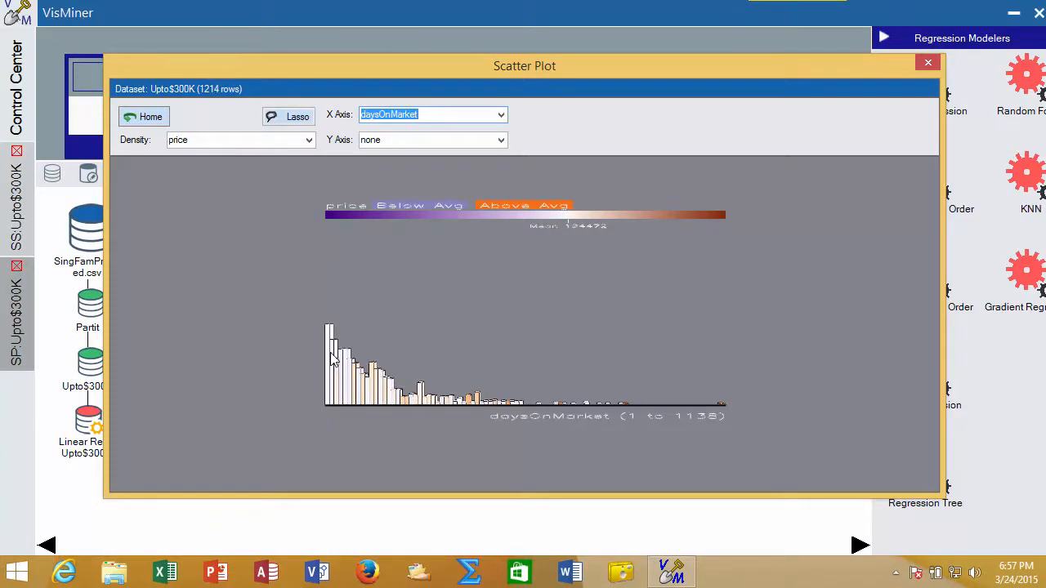
key("Down")
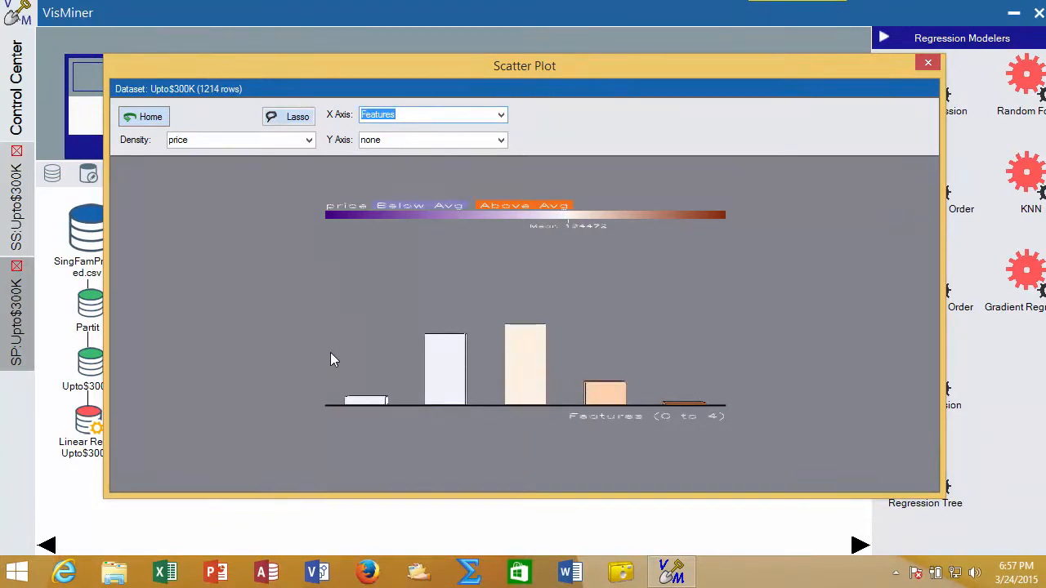
key("Down")
key("Up")
mouse_move(704, 405)
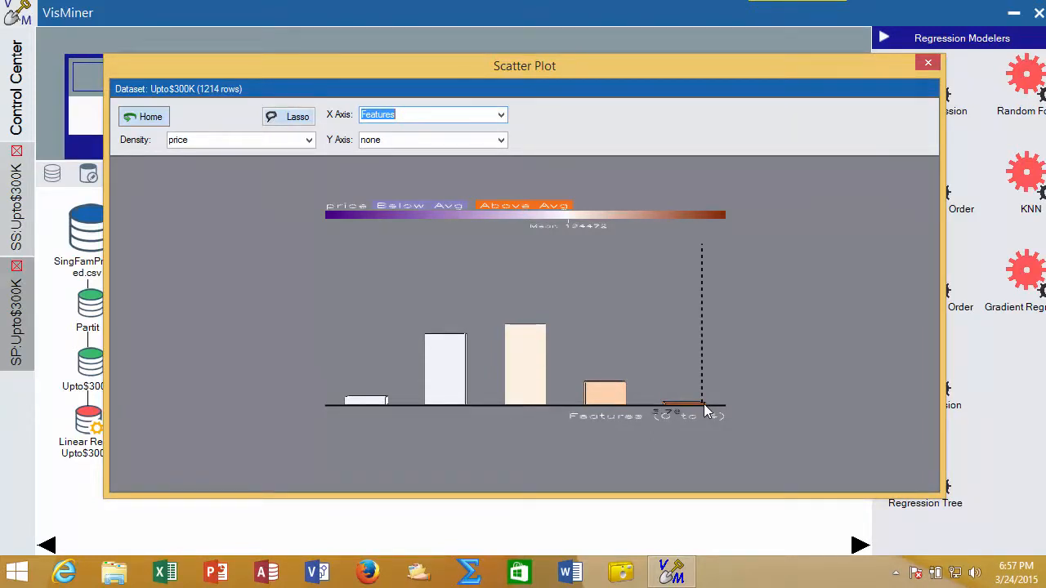
Step: Step the X axis through latitude, longitude and lot, and examine the lot distribution from a tilted angle
key("Down")
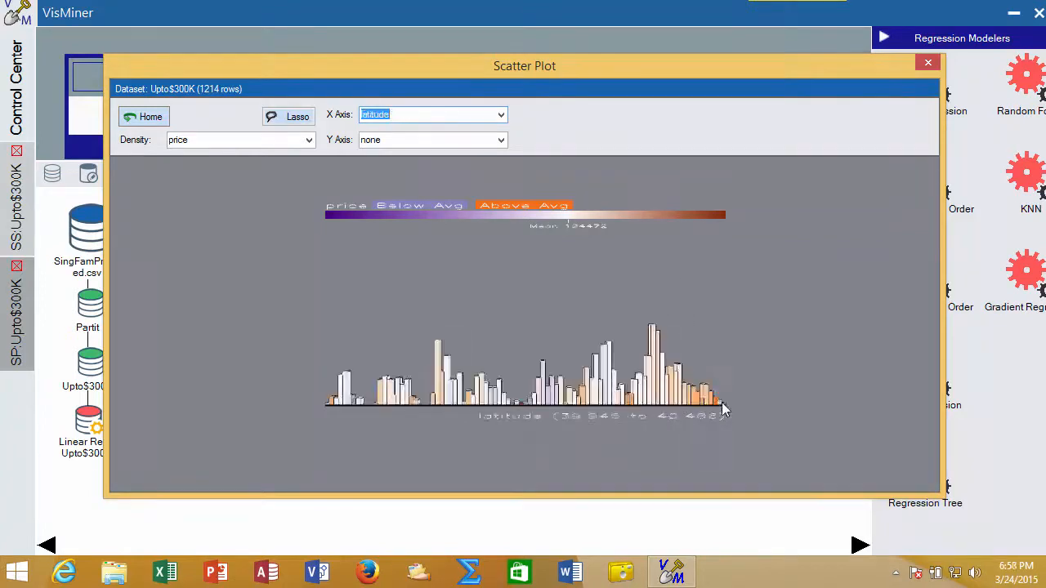
key("Down")
key("Down")
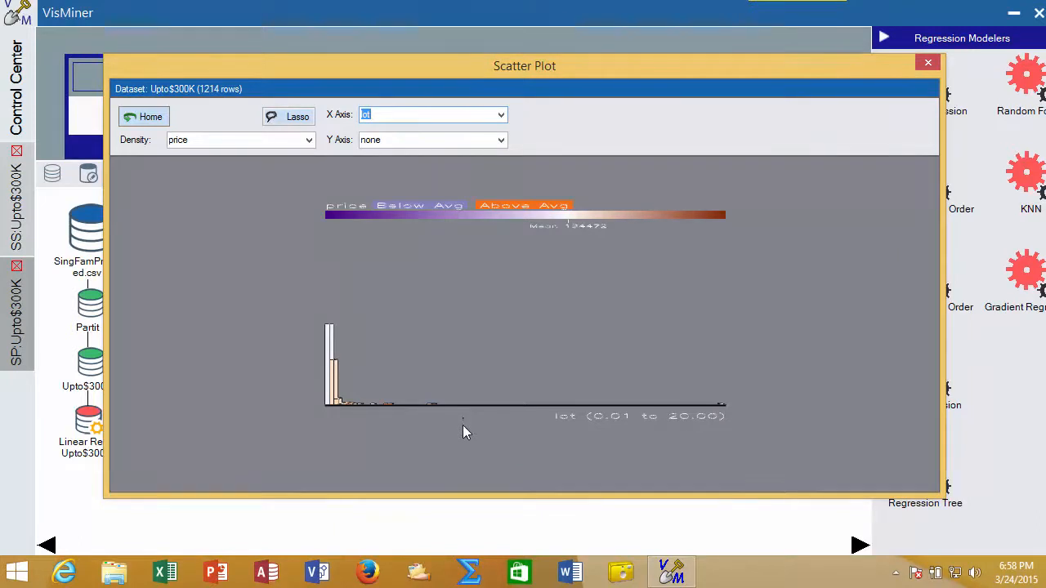
left_click_drag(463, 425, 468, 436)
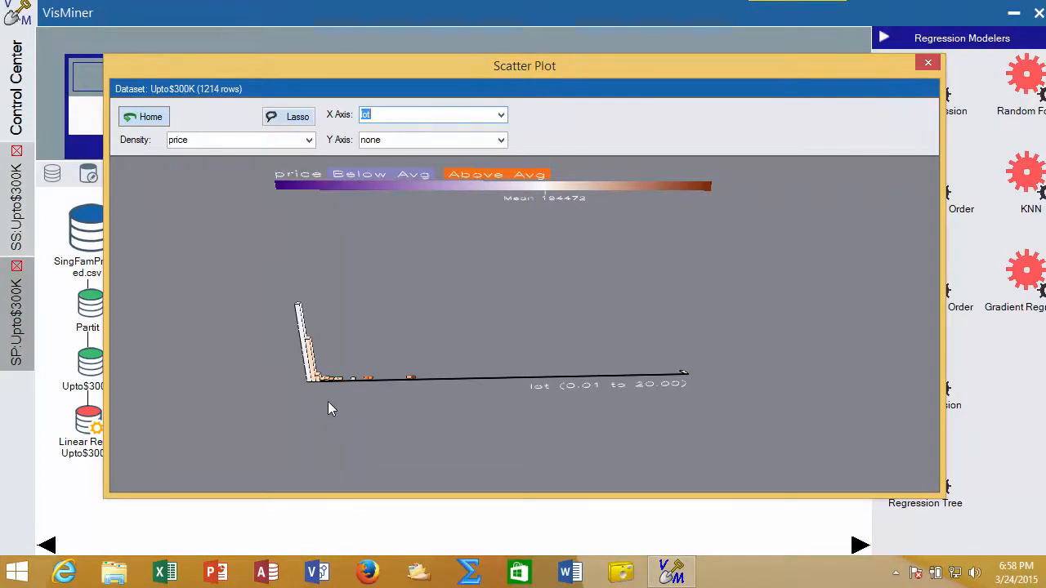
Step: Set the X axis to price to examine its distribution, and switch it to sqFeet for comparison
left_click(499, 115)
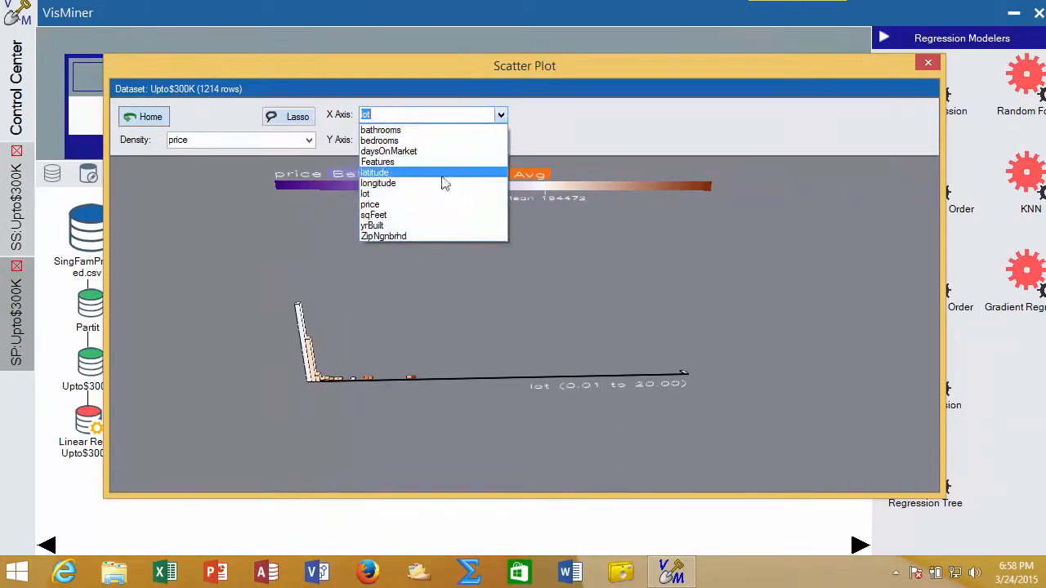
left_click(431, 205)
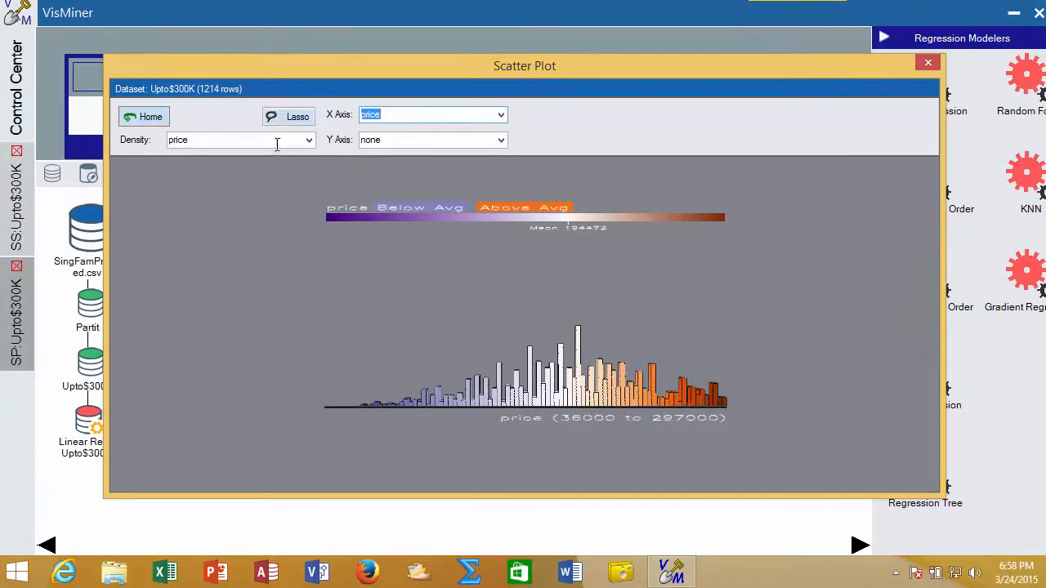
left_click(463, 114)
left_click(501, 114)
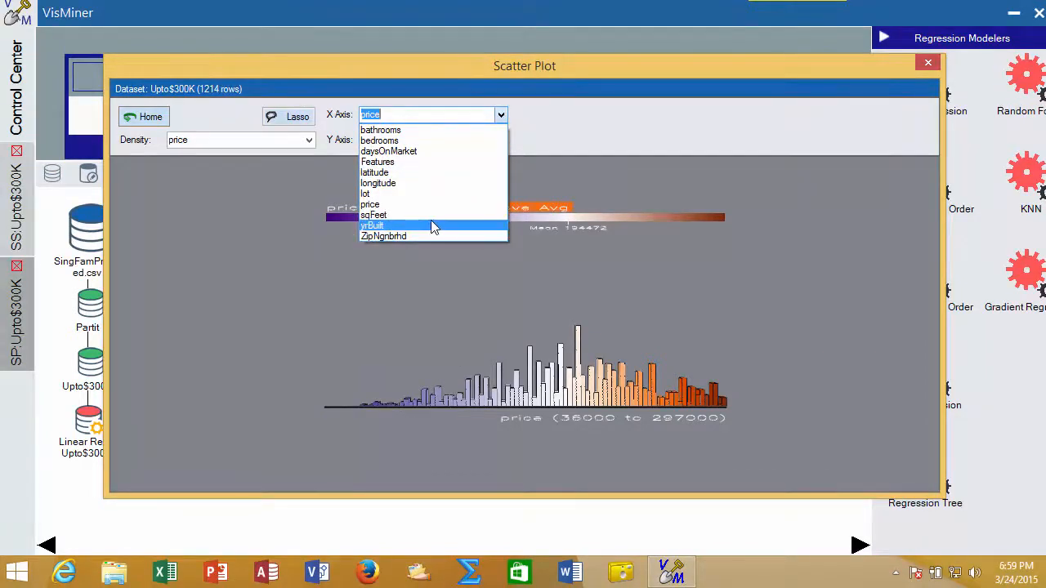
left_click(432, 215)
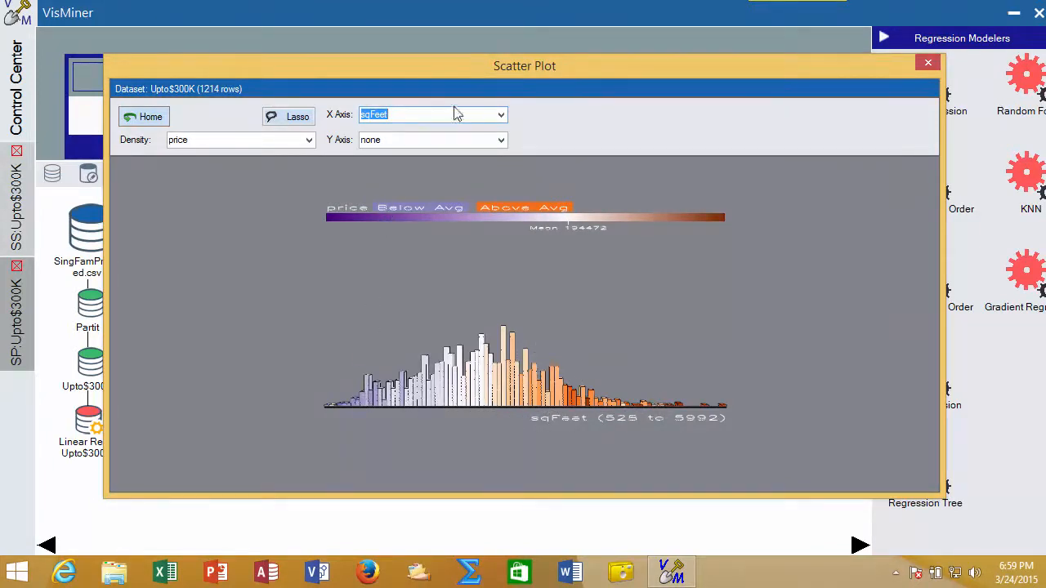
Step: Set the X axis to yrBuilt and examine the price shading across construction years from different angles
left_click(501, 120)
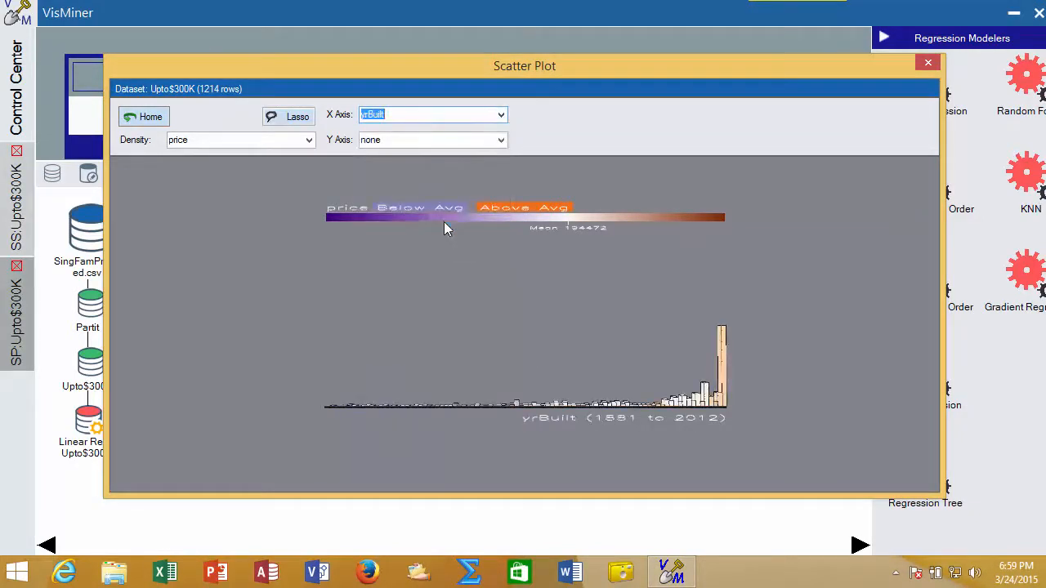
left_click_drag(460, 297, 461, 325)
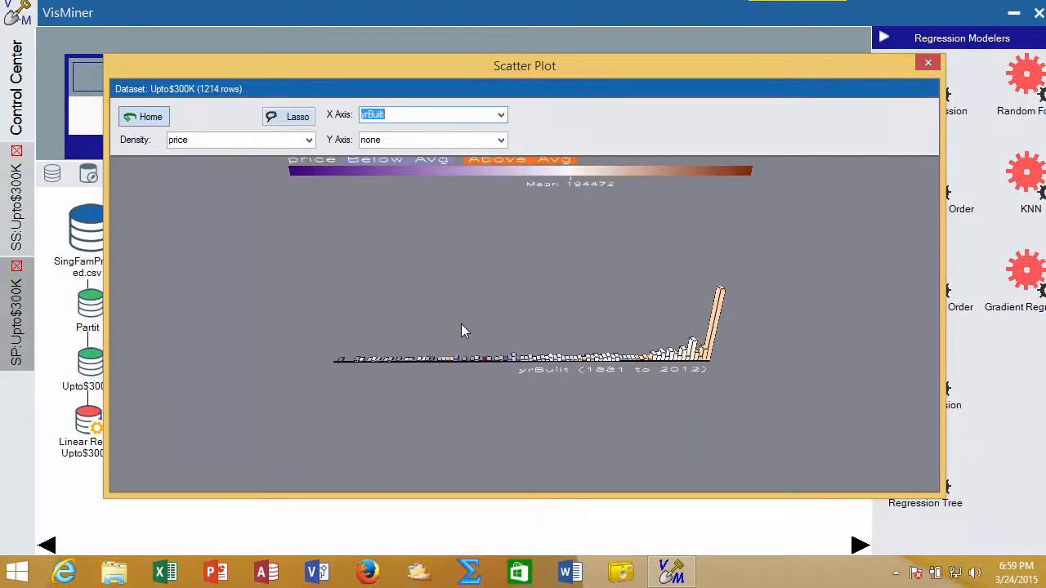
left_click_drag(460, 323, 465, 304)
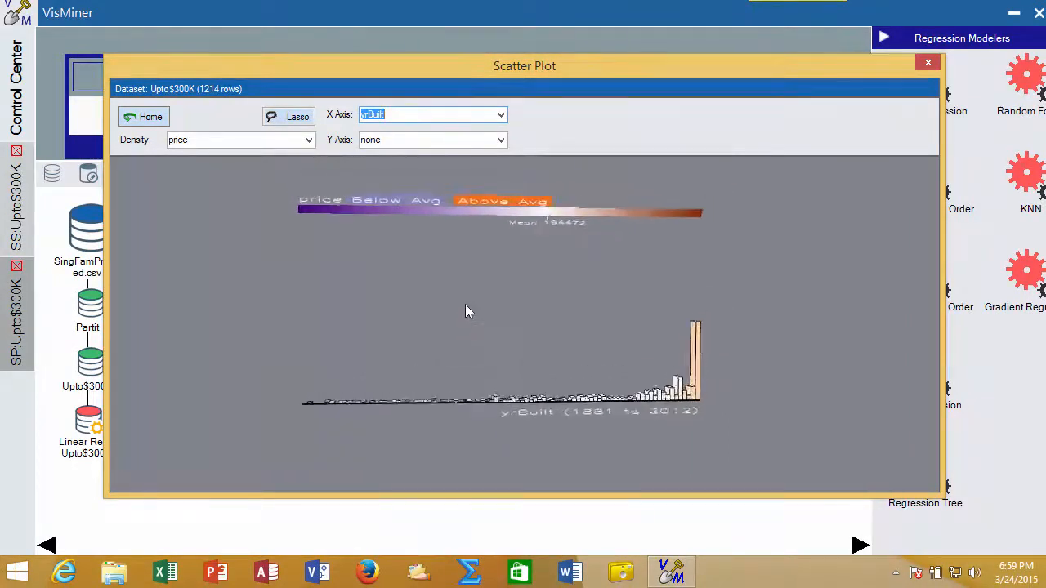
Step: Set the X axis to ZipNgnbrhd to examine price by neighborhood category, and close the scatter plot
left_click(501, 116)
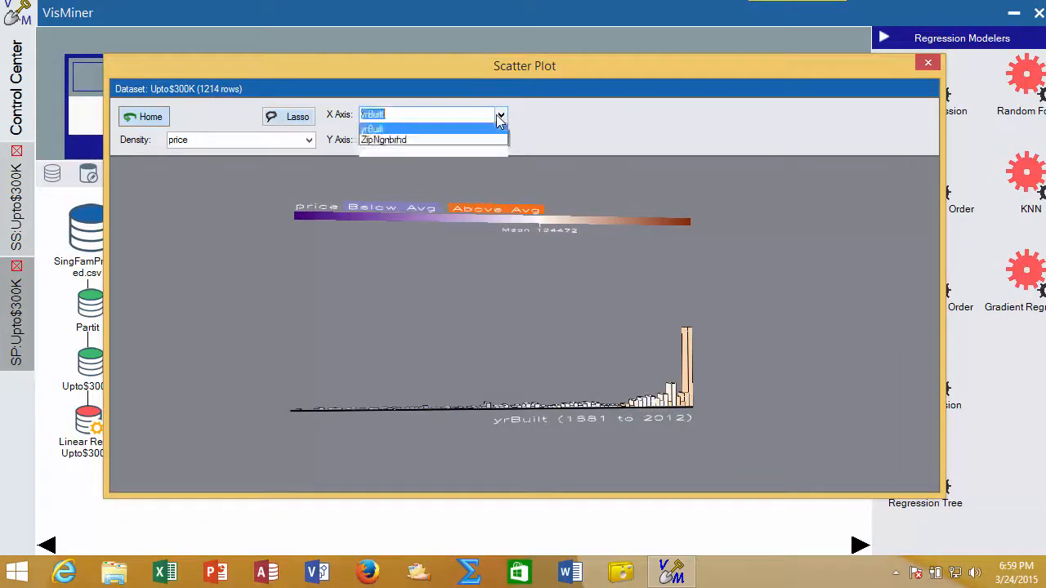
left_click(434, 240)
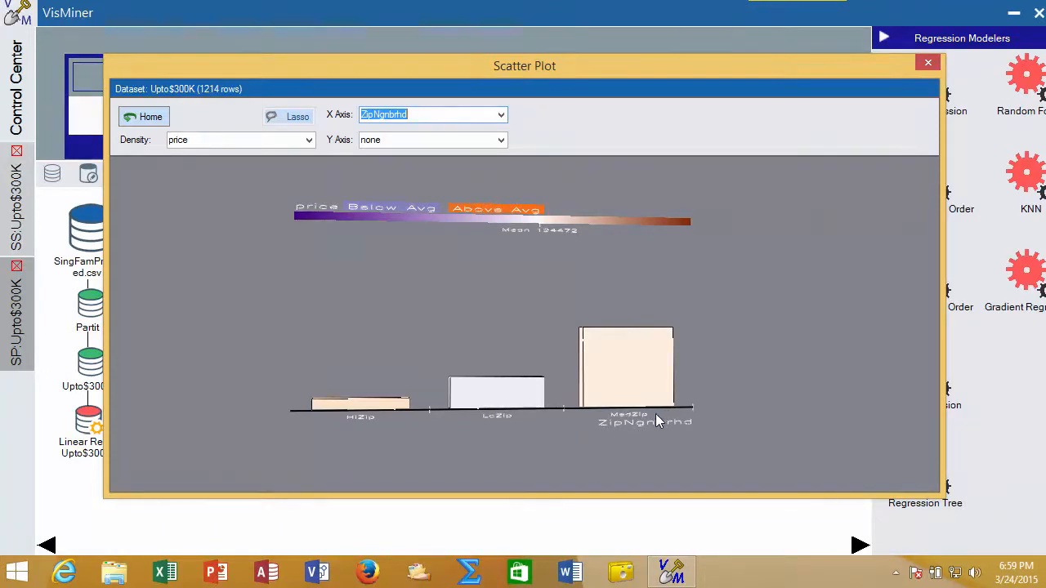
left_click_drag(380, 314, 382, 307)
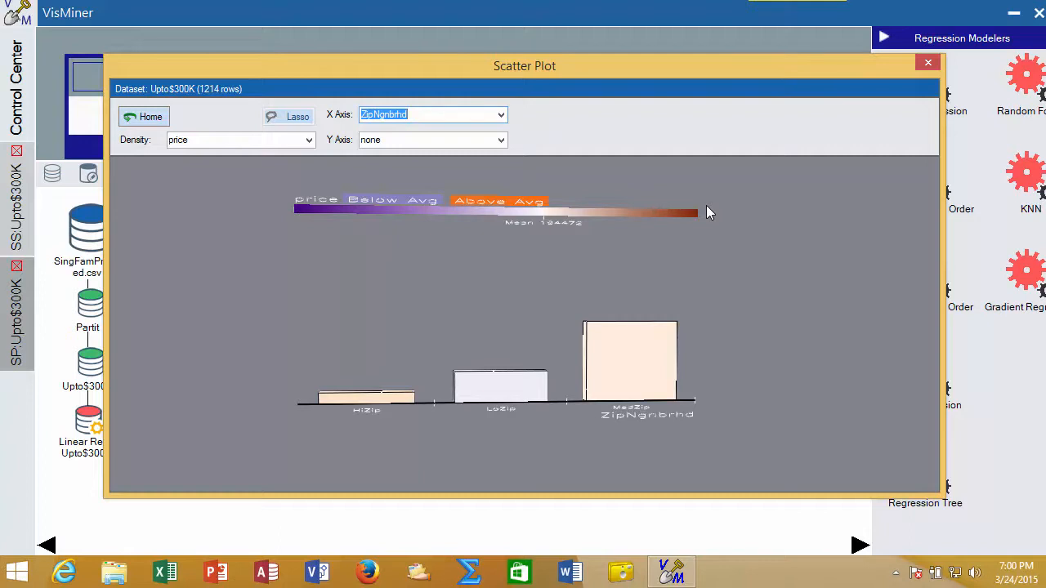
left_click(928, 63)
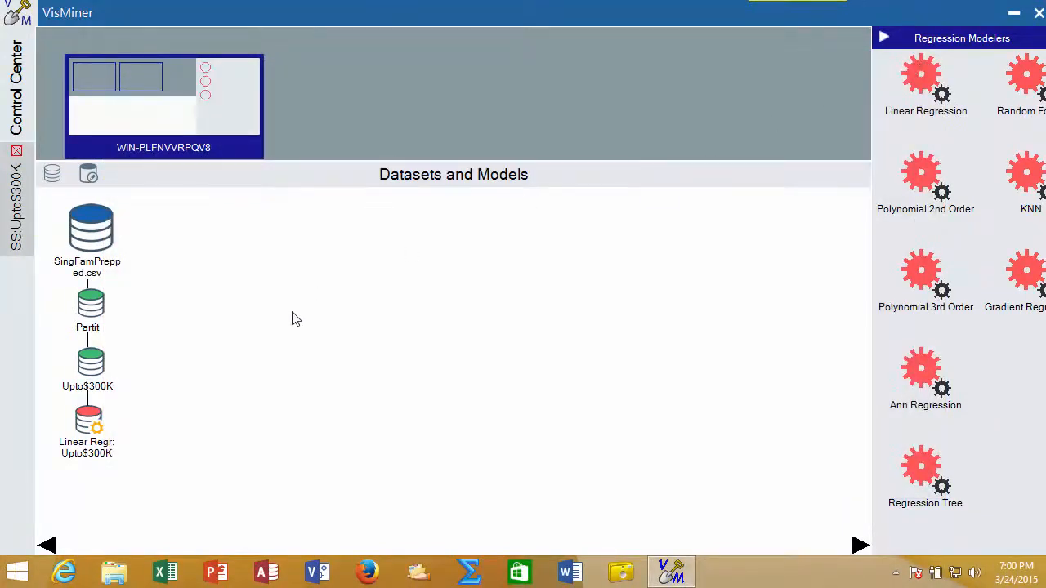